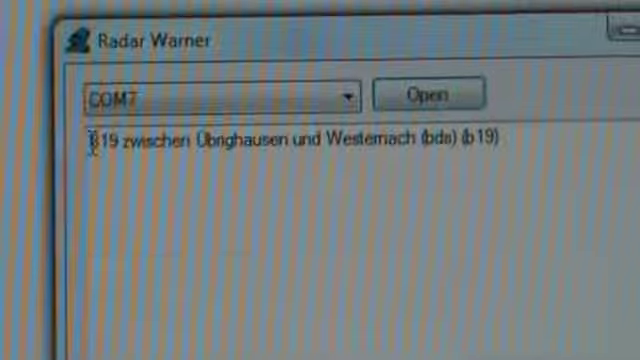
Step: Highlight the road name 'B19' at the start of the Übrighausen–Westernach camera entry
{"action": "left_click_drag", "start_coordinate": [97, 128], "coordinate": [143, 138]}
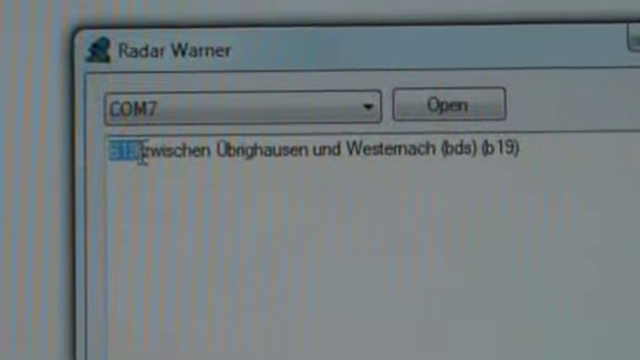